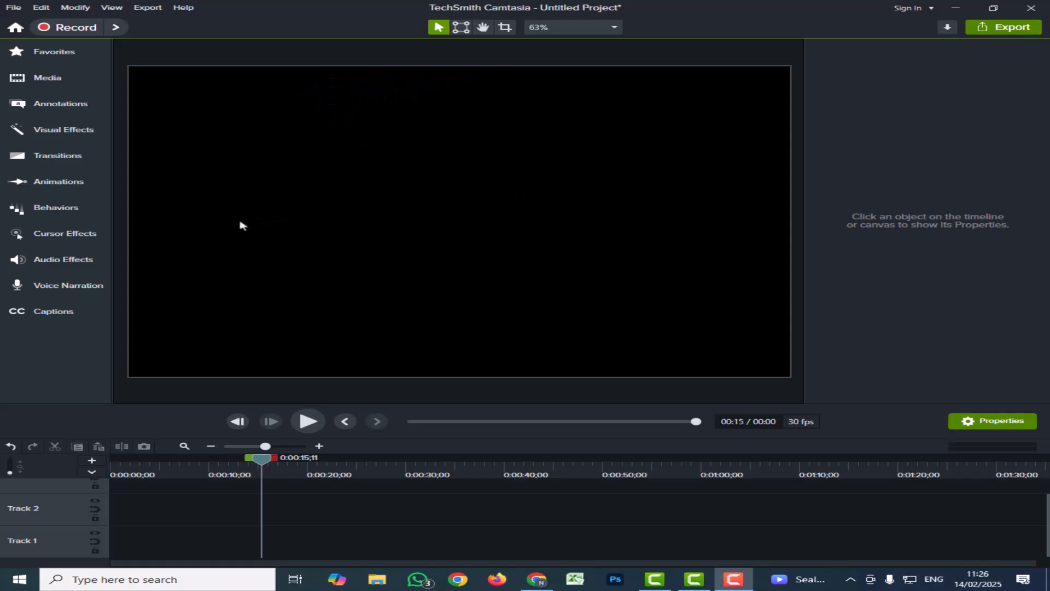
left_click(82, 131)
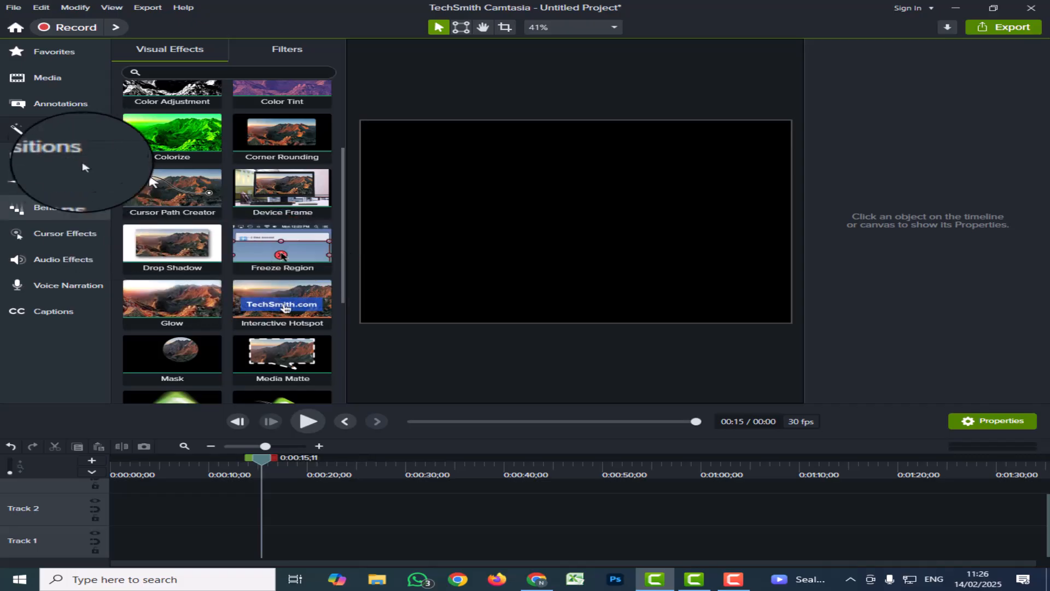
left_click(46, 78)
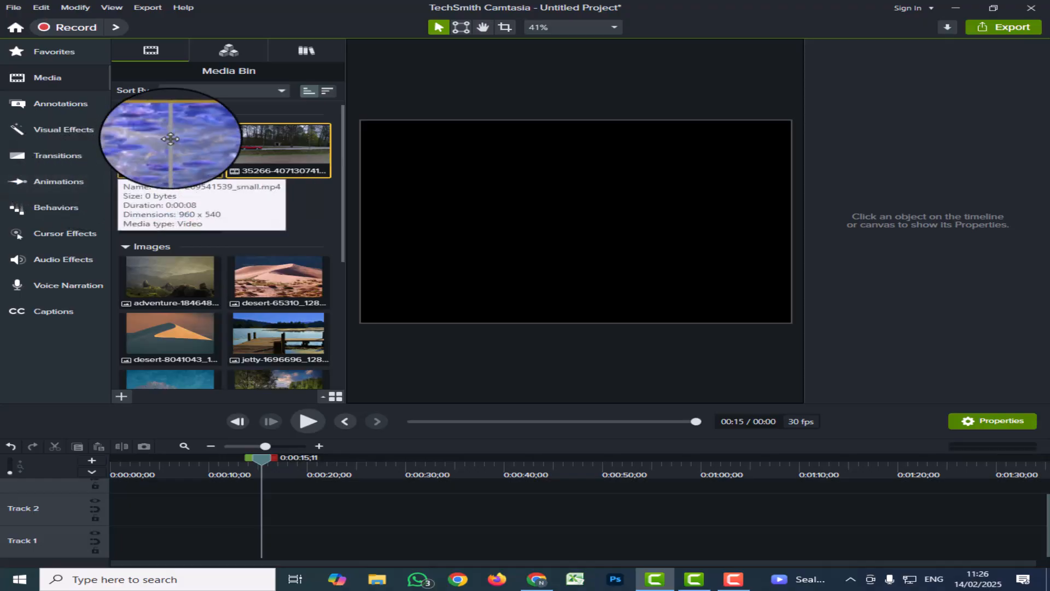
left_click_drag(175, 141, 143, 528)
Move the playhead into the fish clip and enlarge the clip to about 158% so it fills the canvas.
left_click_drag(257, 455, 137, 458)
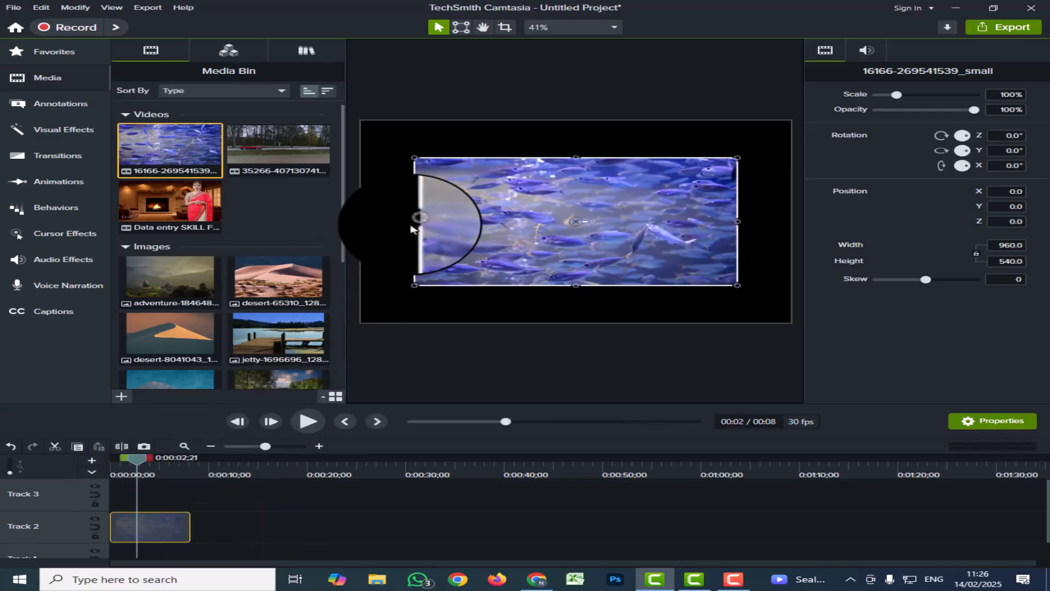
left_click_drag(415, 221, 361, 221)
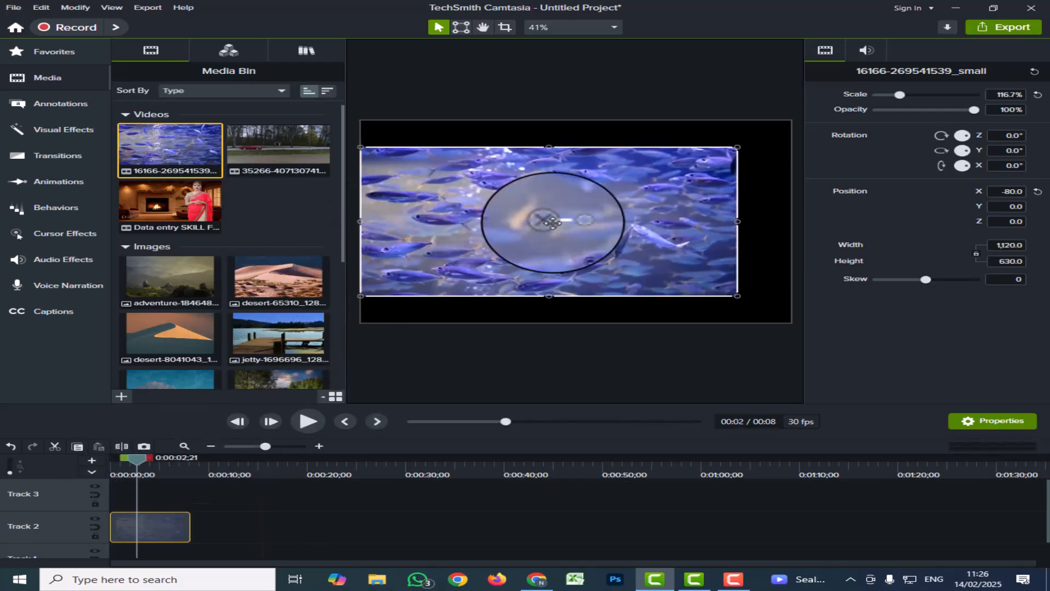
left_click_drag(736, 221, 791, 221)
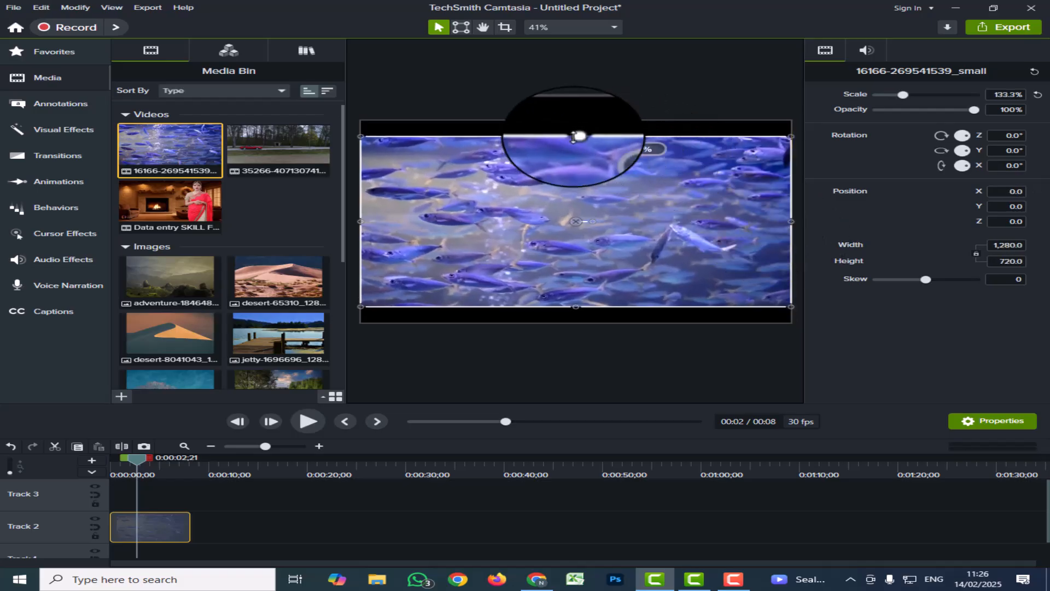
left_click_drag(575, 136, 575, 120)
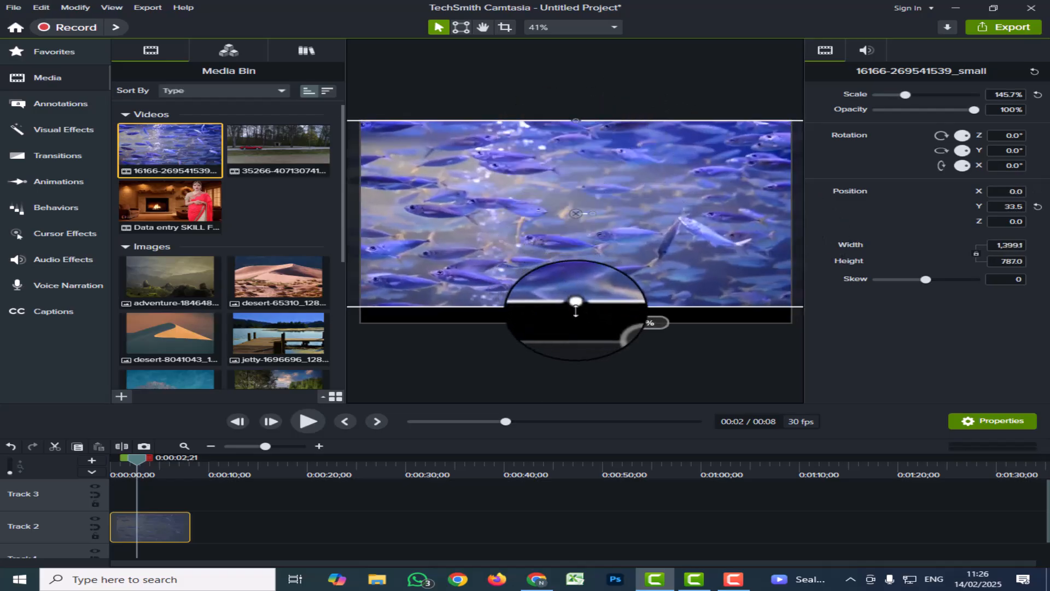
left_click_drag(576, 304, 575, 322)
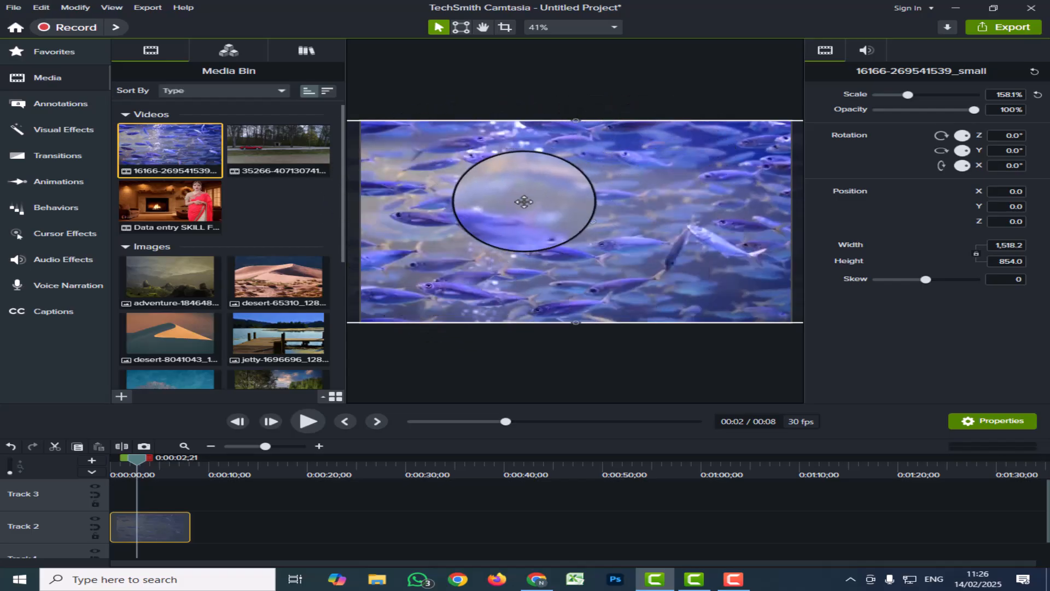
Apply the Freeze Region visual effect to the fish clip and shrink its region from the lower-left corner.
left_click(75, 134)
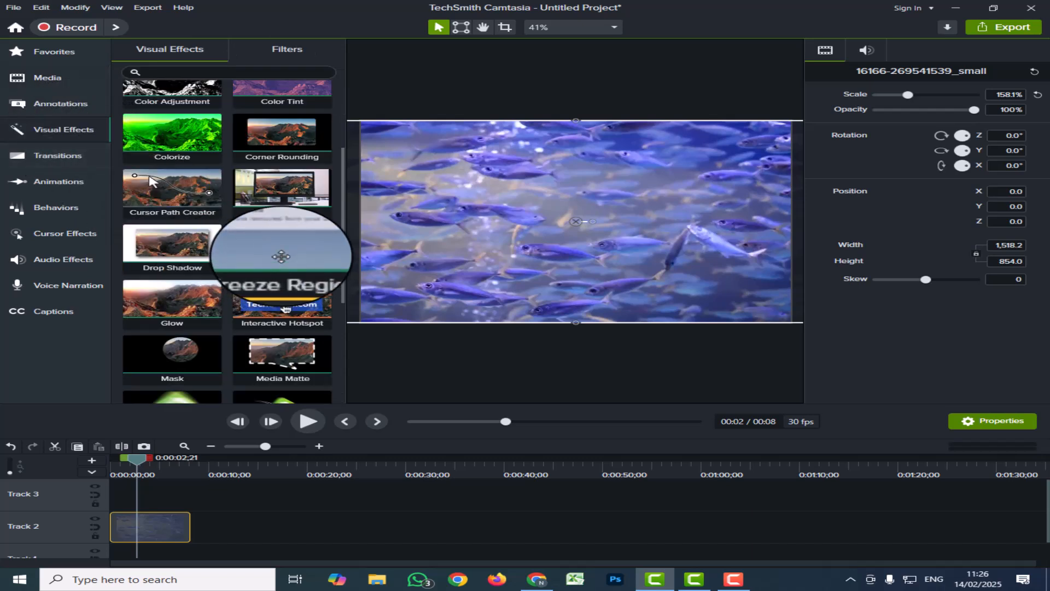
left_click_drag(287, 253, 158, 520)
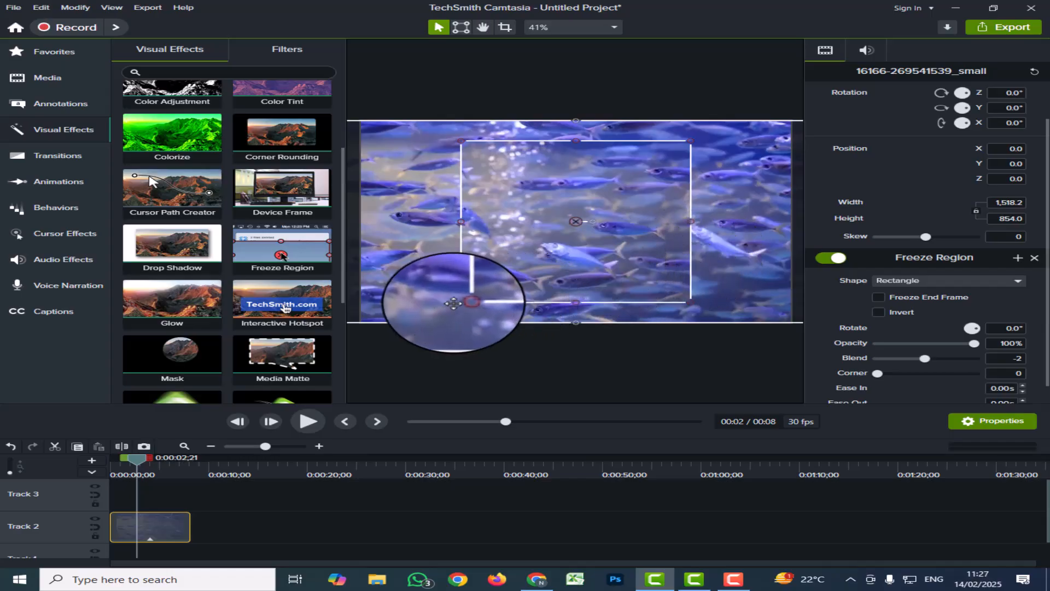
left_click_drag(461, 301, 494, 275)
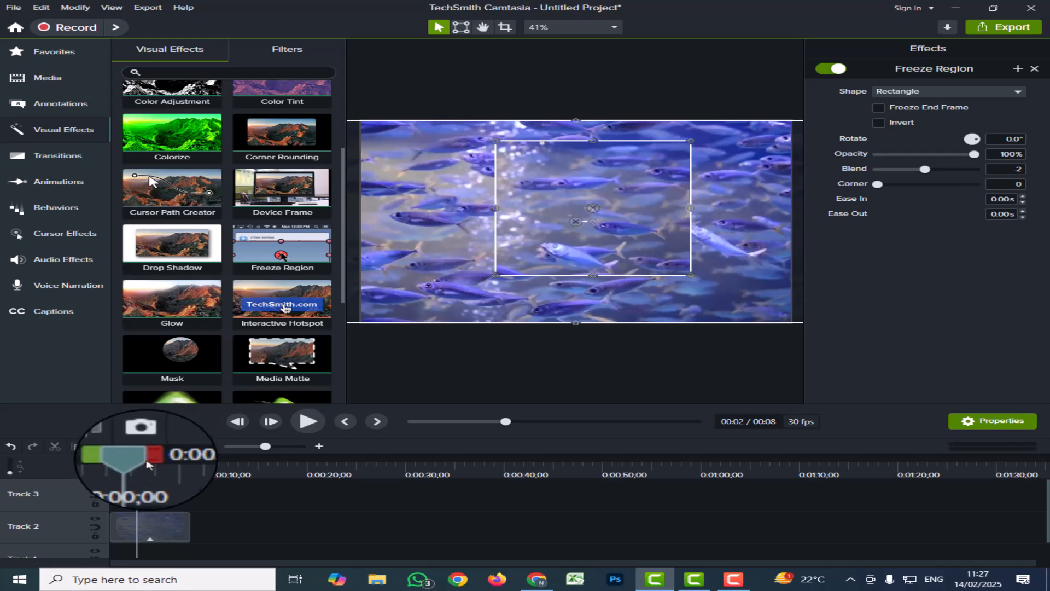
Play the fish clip from the start and examine how the rectangular freeze region behaves against the surrounding footage.
left_click_drag(144, 462, 111, 462)
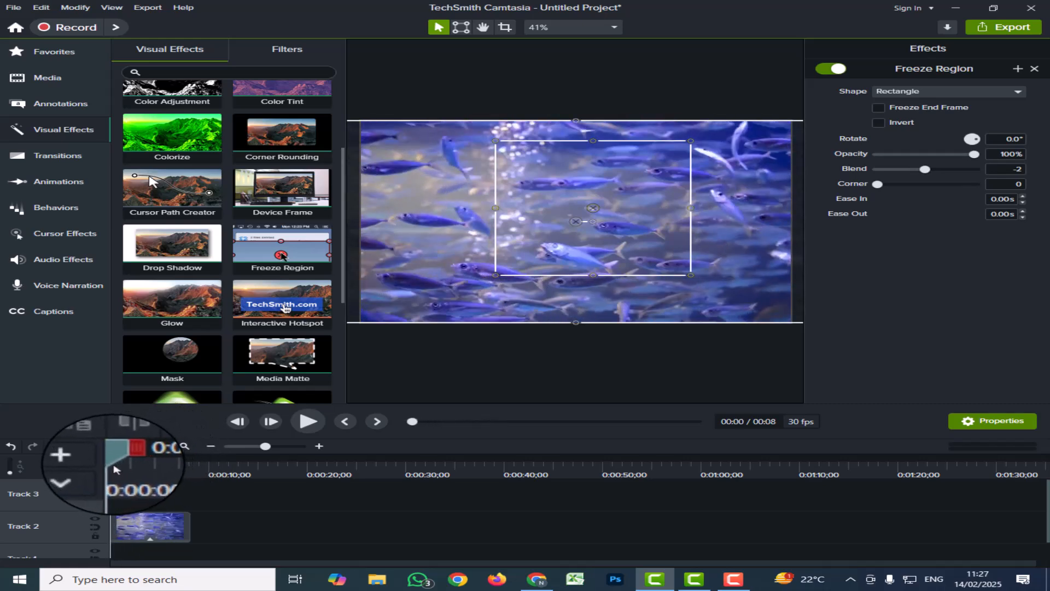
left_click(304, 423)
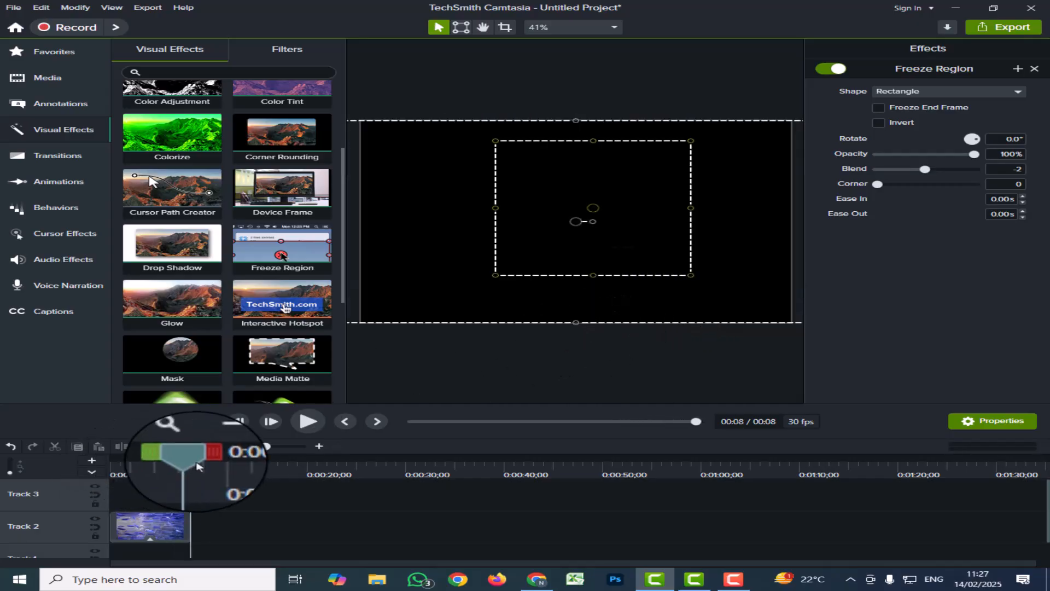
left_click_drag(190, 459, 123, 483)
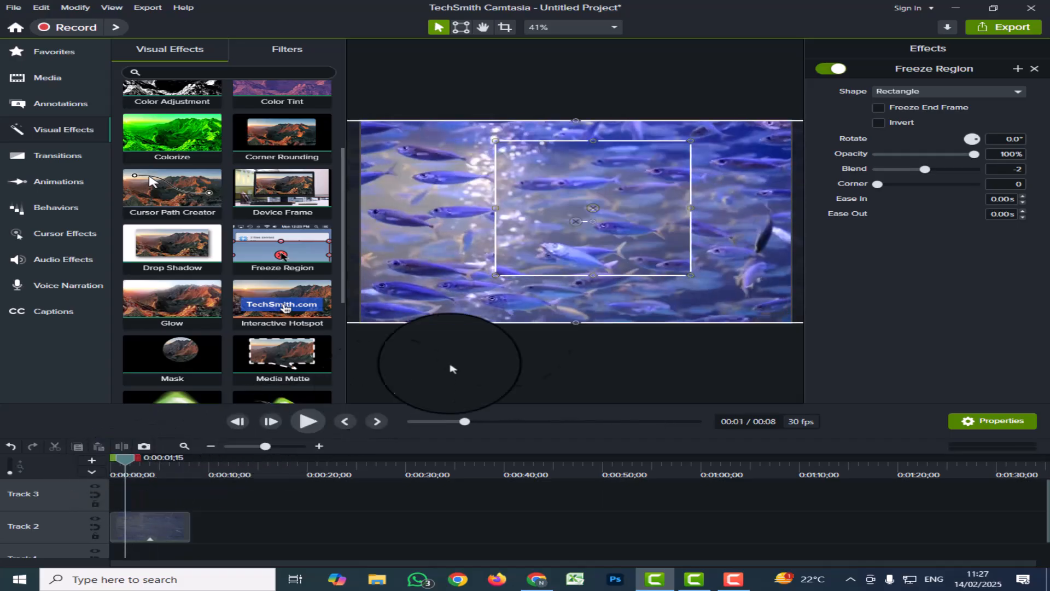
left_click_drag(589, 256, 575, 221)
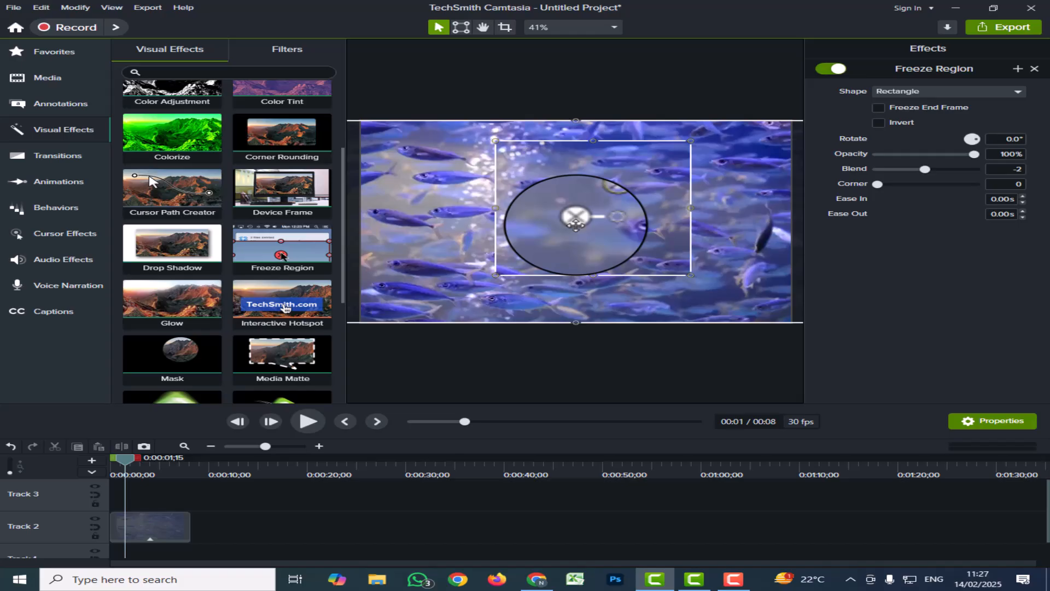
left_click_drag(575, 222, 475, 175)
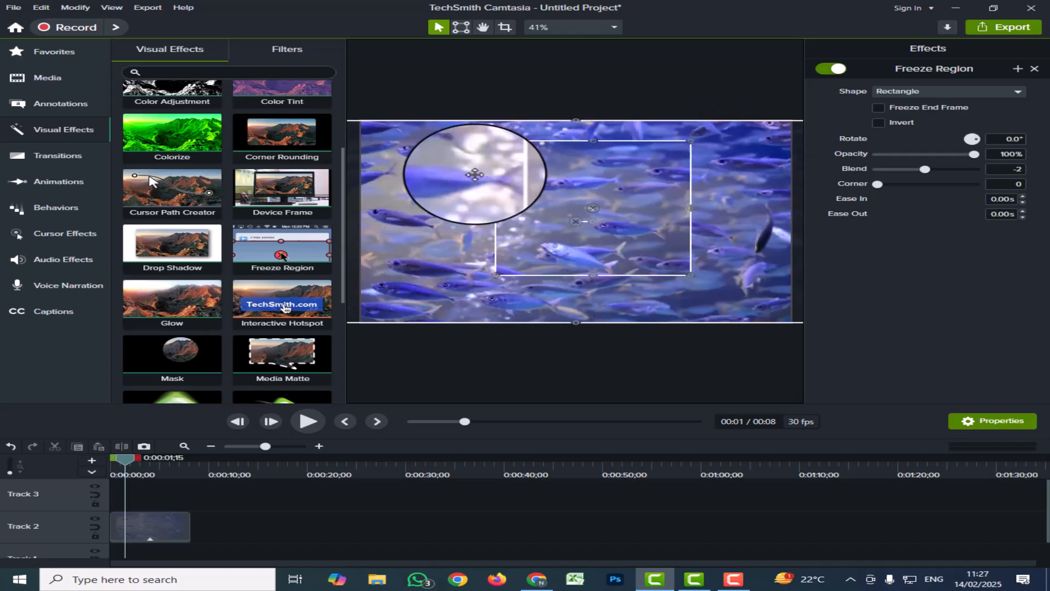
Turn on Invert for the Freeze Region effect and play the fish clip from the start.
left_click(879, 123)
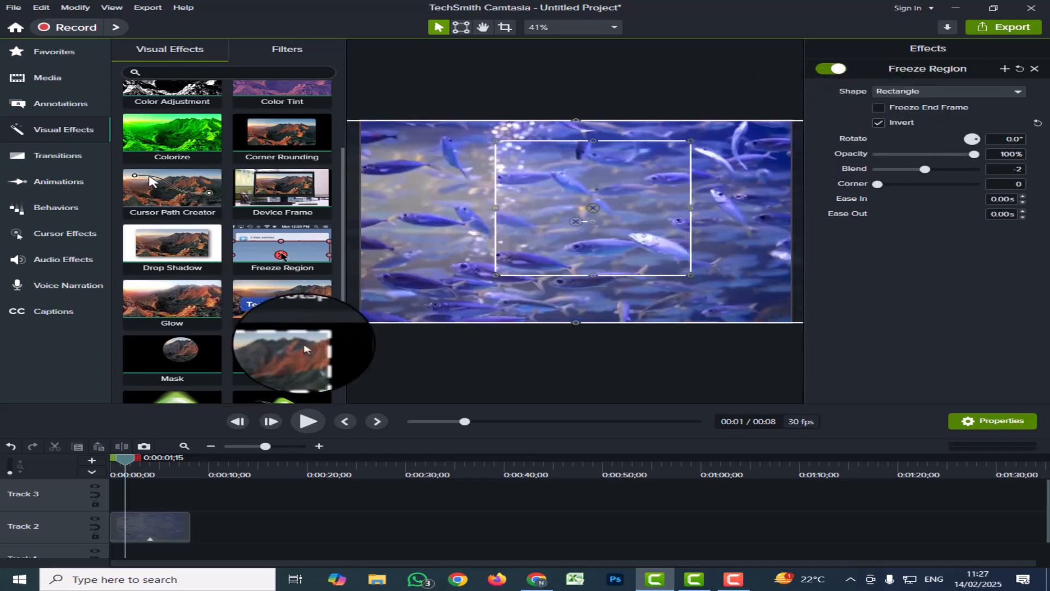
left_click_drag(126, 463, 103, 460)
left_click(305, 424)
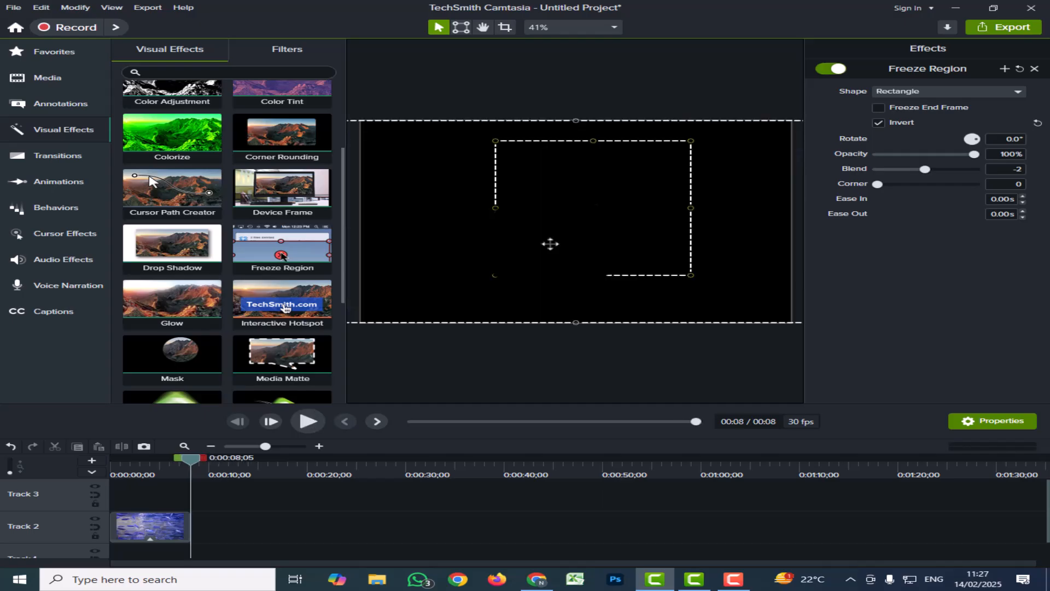
Set the Freeze Region's Blend to 100 and play the fish clip from the start.
left_click_drag(192, 462, 130, 486)
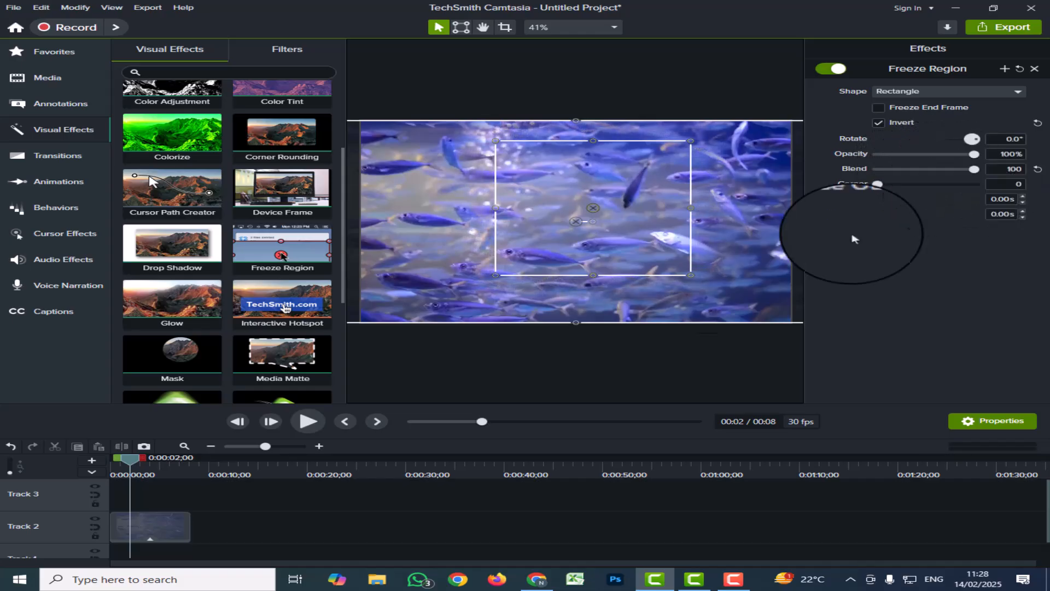
left_click_drag(131, 463, 101, 471)
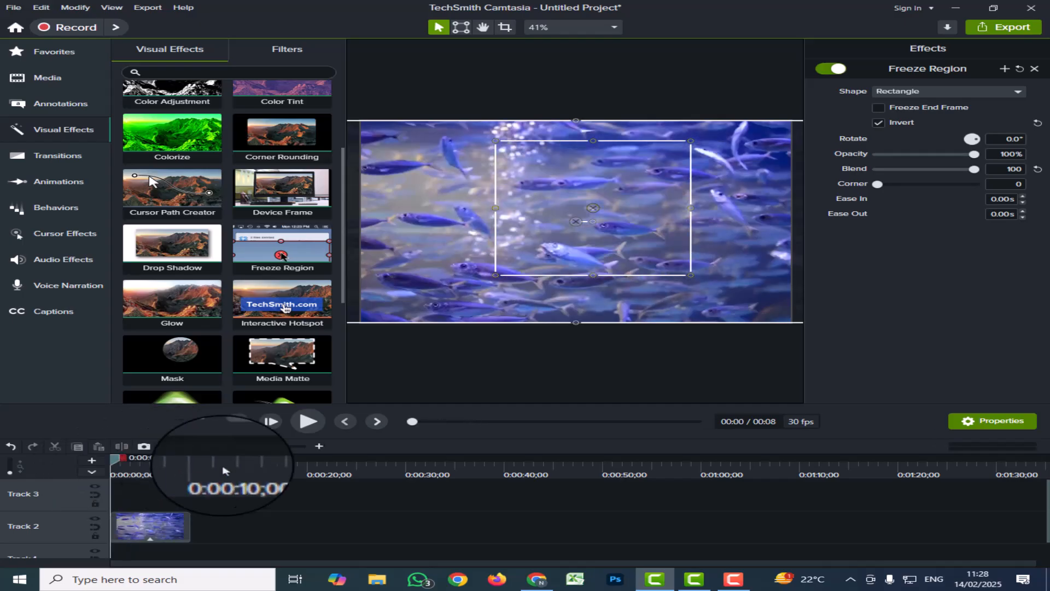
left_click(306, 427)
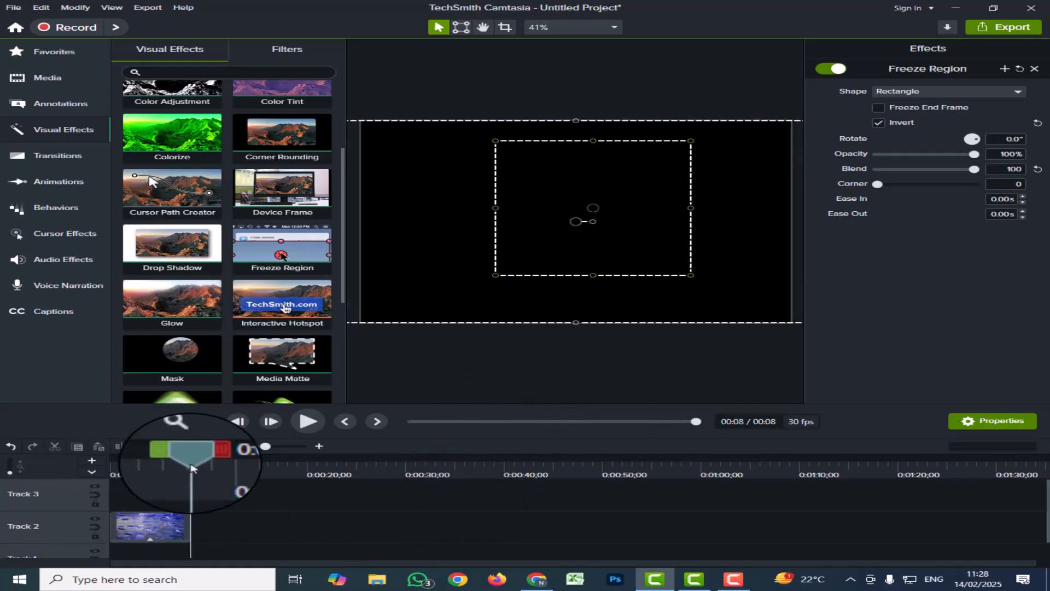
left_click(117, 489)
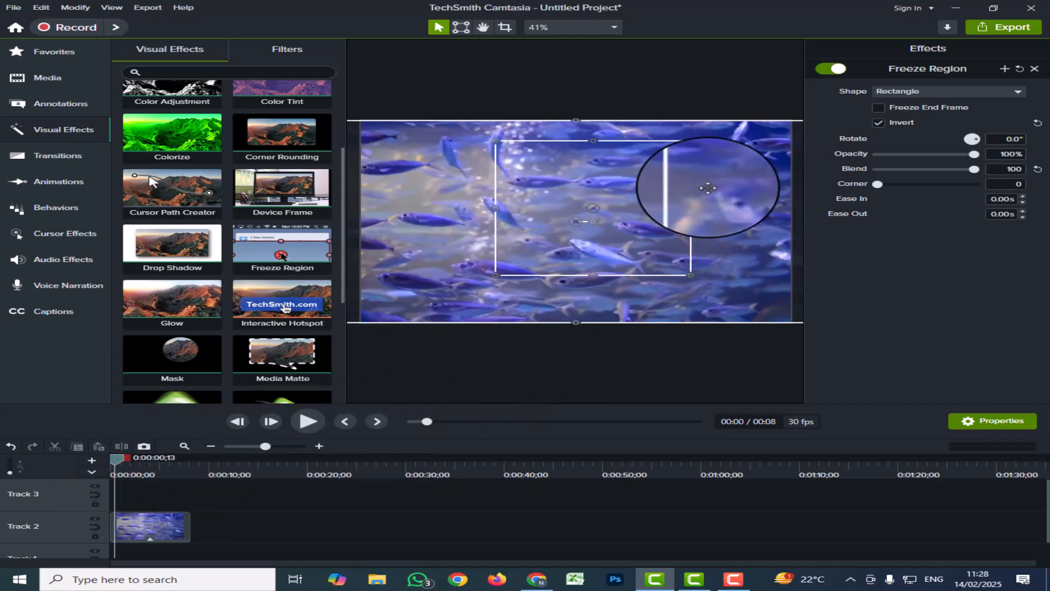
Turn off Invert for the Freeze Region effect and play the fish clip again from the start.
left_click(878, 123)
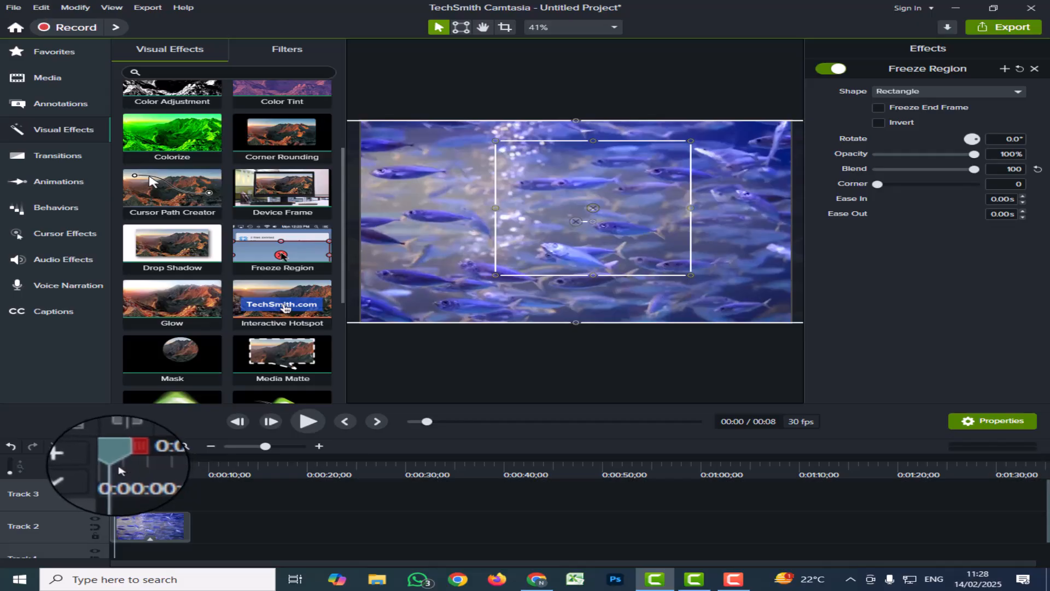
left_click(113, 466)
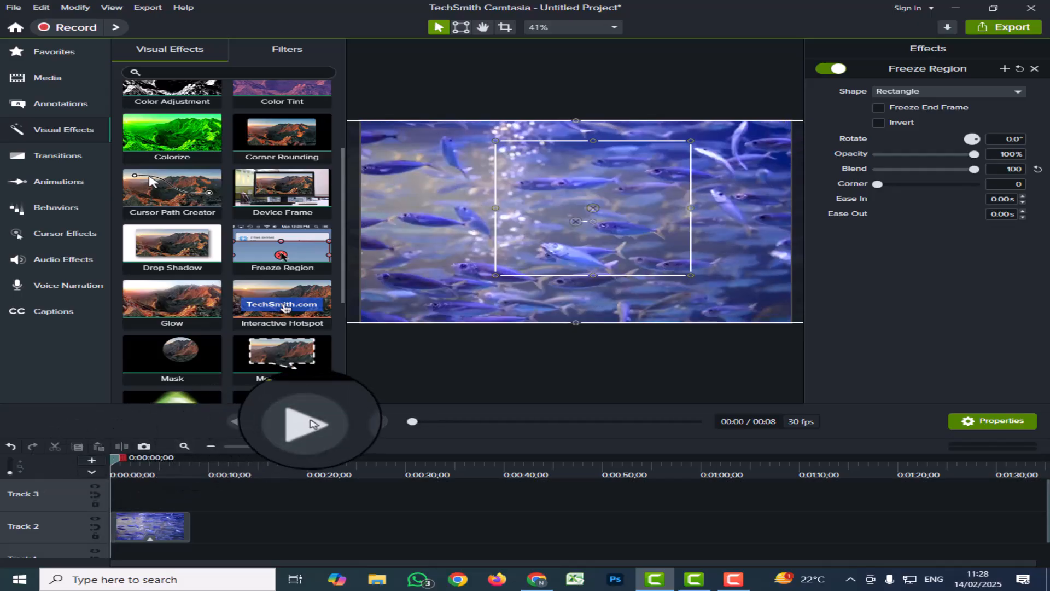
left_click(310, 424)
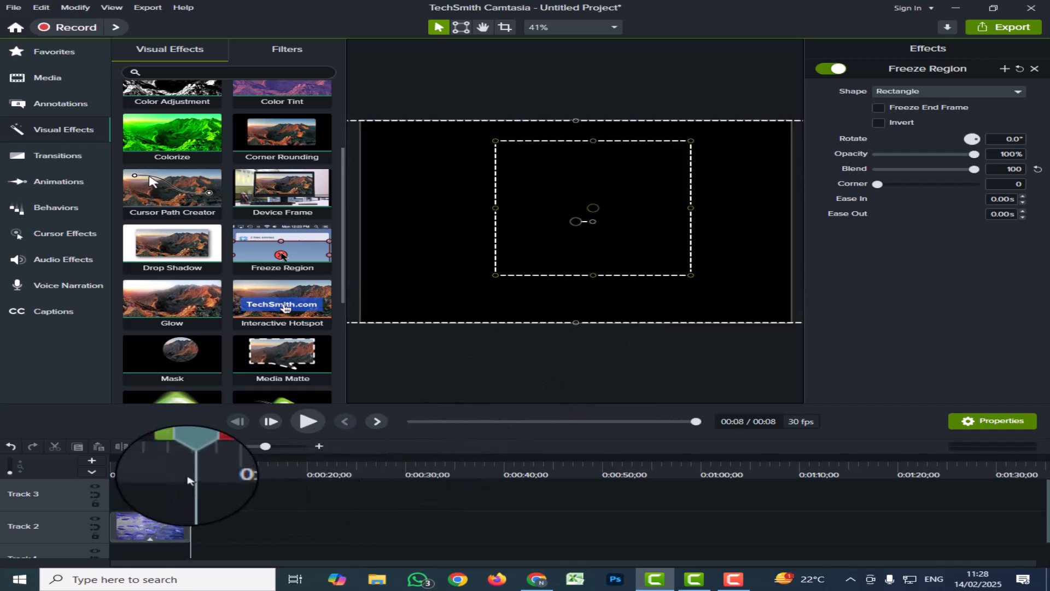
left_click_drag(189, 457, 141, 480)
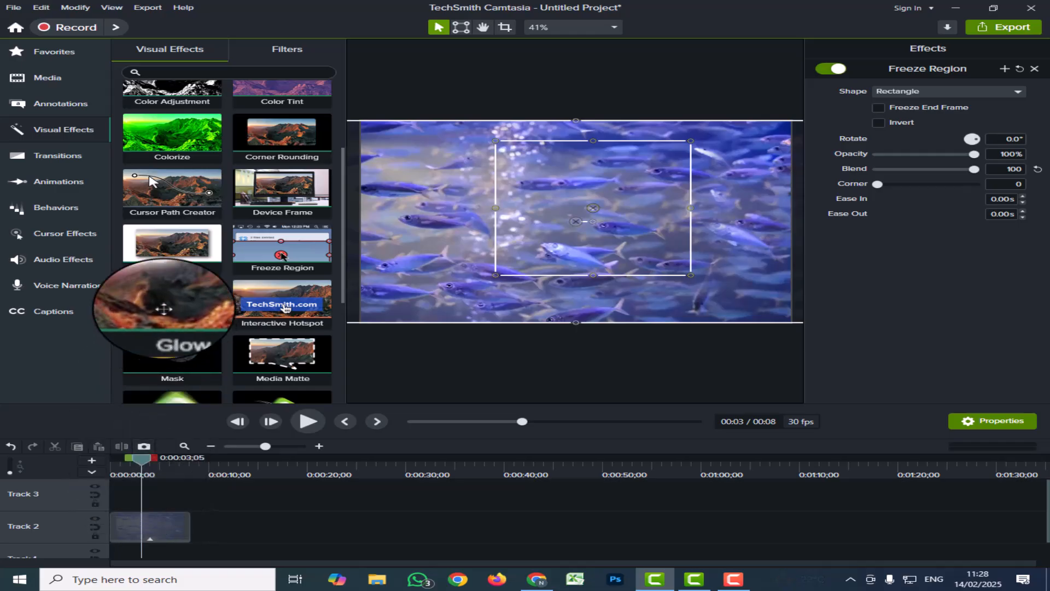
left_click(46, 78)
left_click_drag(260, 155, 295, 533)
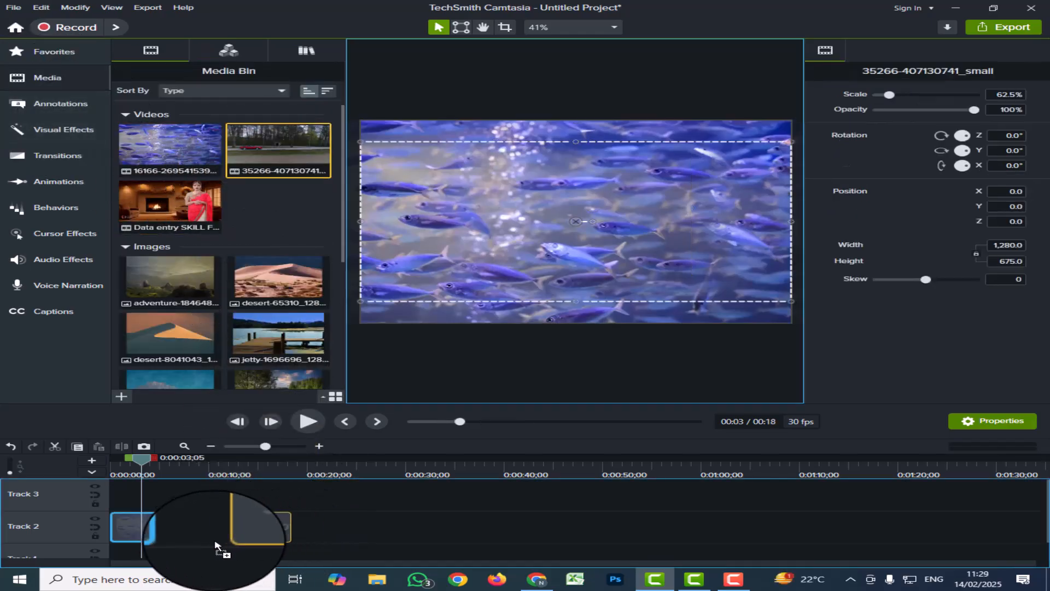
left_click_drag(194, 541, 194, 542)
Move the playhead into the car clip and enlarge the clip to about 79% so it fills the canvas.
left_click_drag(135, 459, 212, 474)
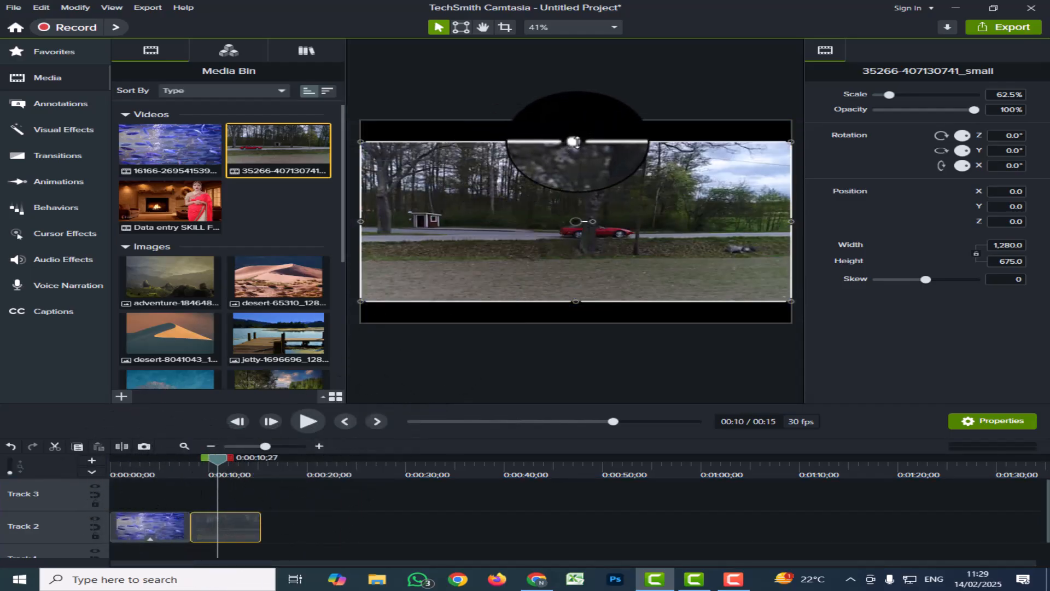
left_click_drag(578, 143, 577, 119)
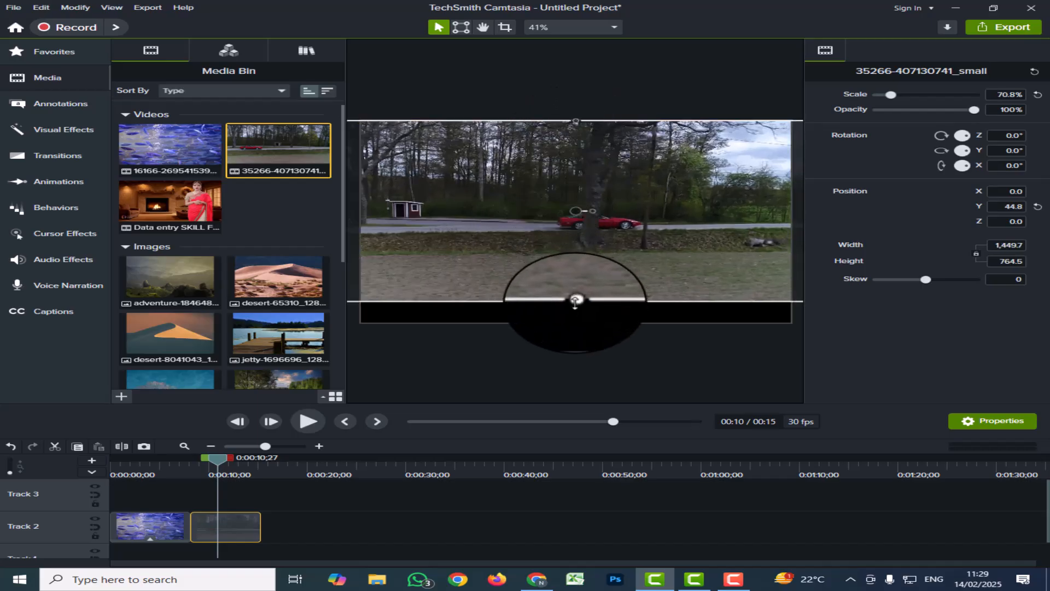
left_click_drag(575, 301, 575, 322)
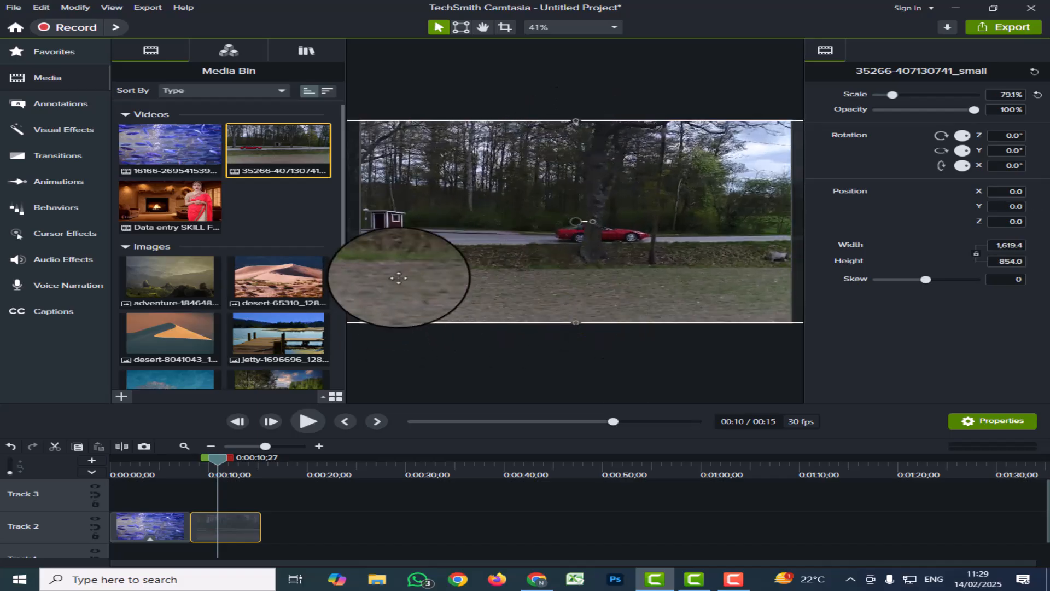
Preview the car clip from its start and bring the playhead back to about 0:00:10;26.
left_click(193, 467)
left_click(316, 425)
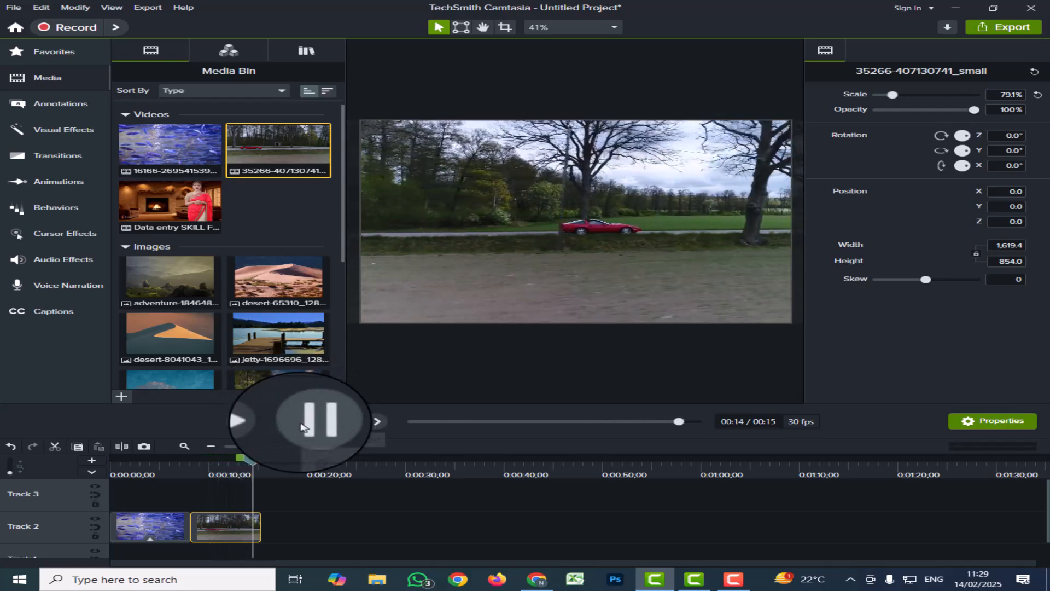
left_click_drag(262, 465, 217, 478)
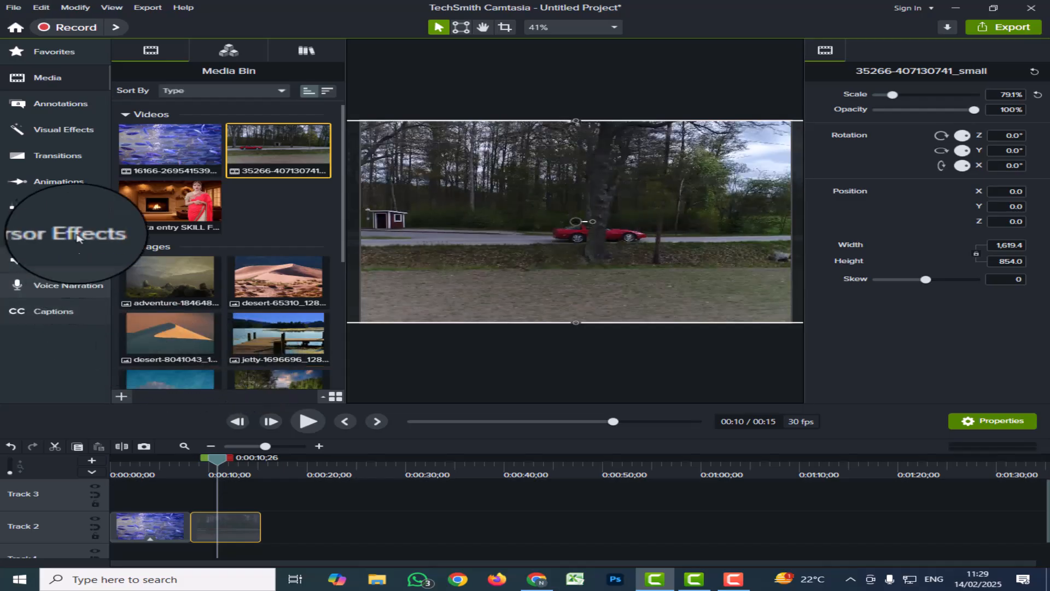
Apply the Freeze Region effect to the car clip and resize its region to cover the road left of the car.
left_click(55, 130)
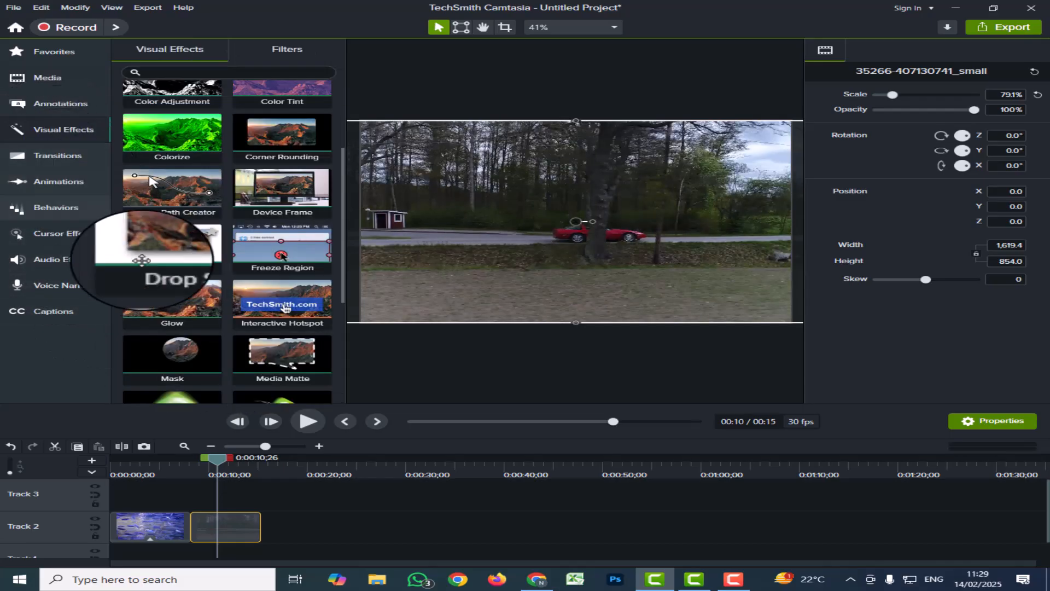
left_click_drag(290, 249, 234, 524)
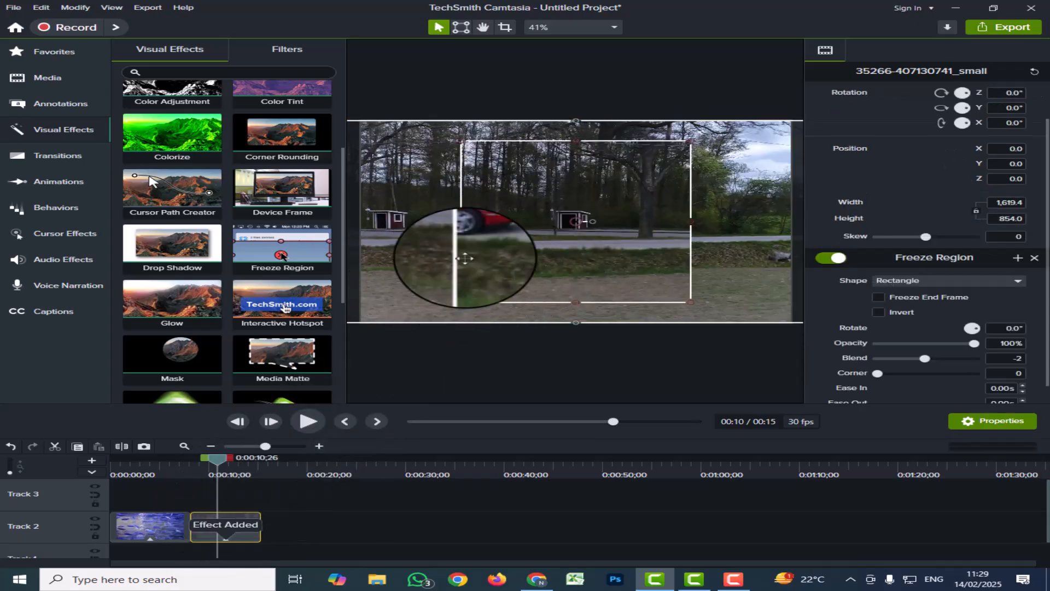
left_click_drag(463, 302, 379, 304)
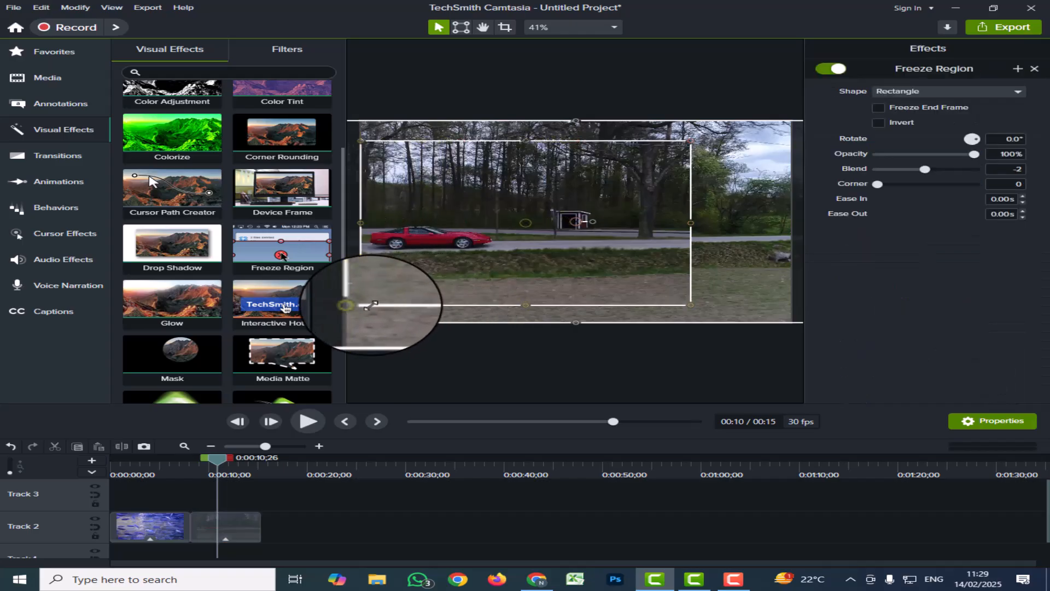
left_click_drag(688, 225, 520, 224)
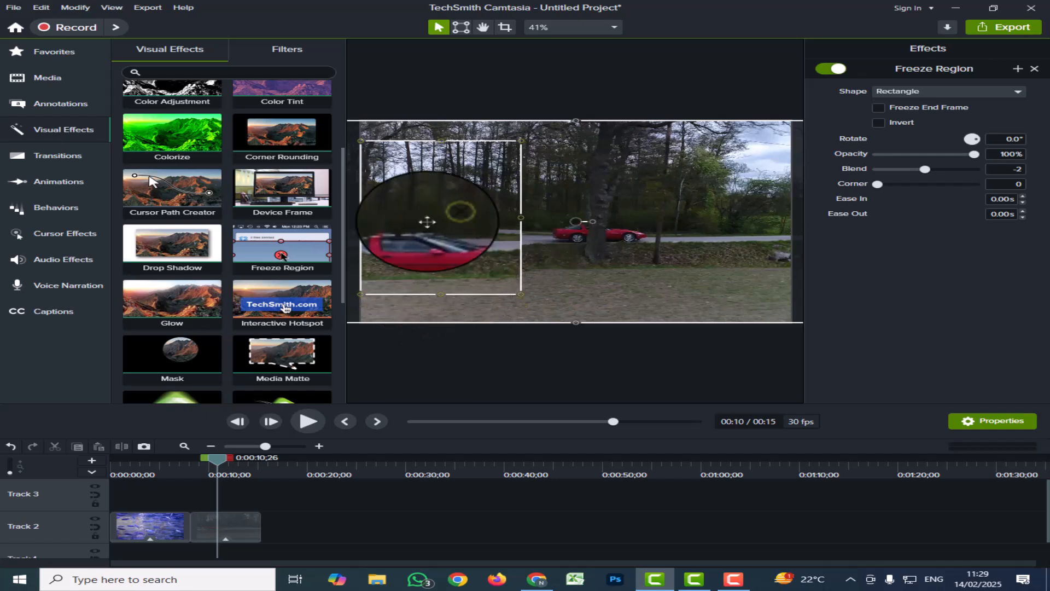
Lower the upper edge of the freeze region slightly and preview the car clip from about 0:00:08;04.
left_click_drag(440, 141, 440, 153)
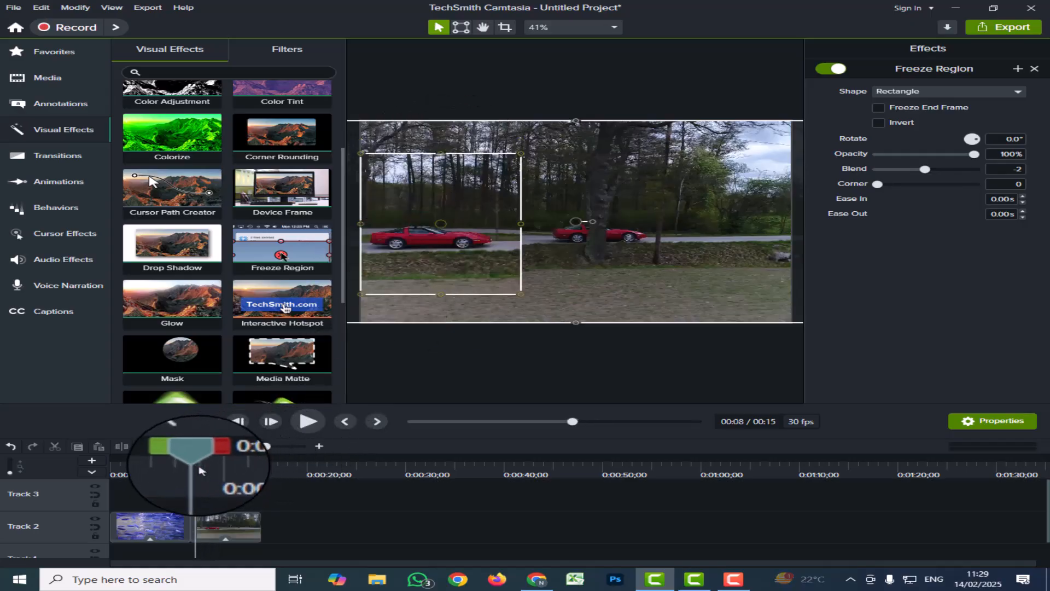
left_click_drag(202, 470, 190, 470)
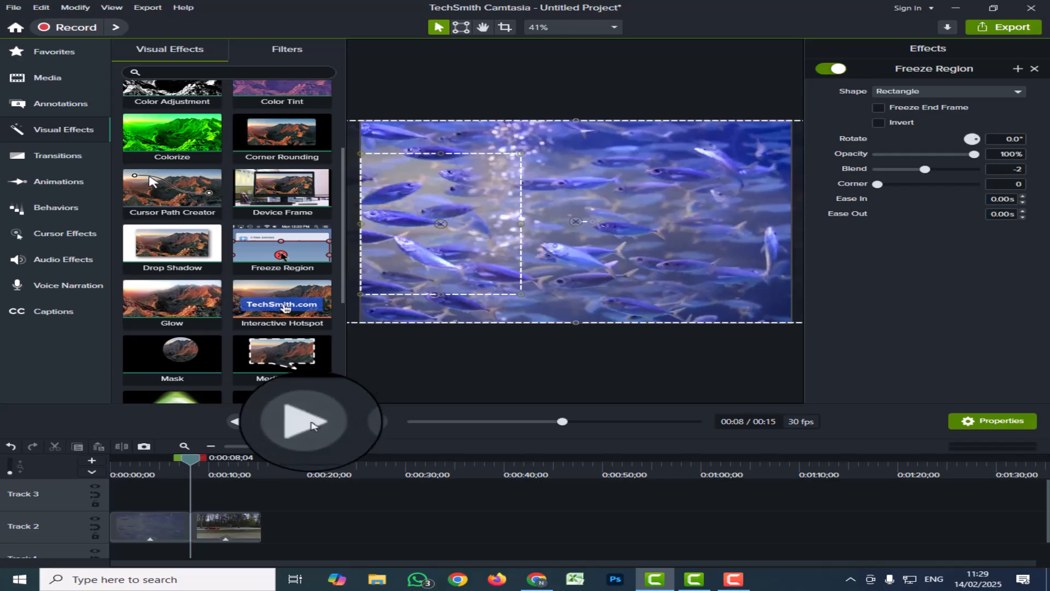
left_click(311, 424)
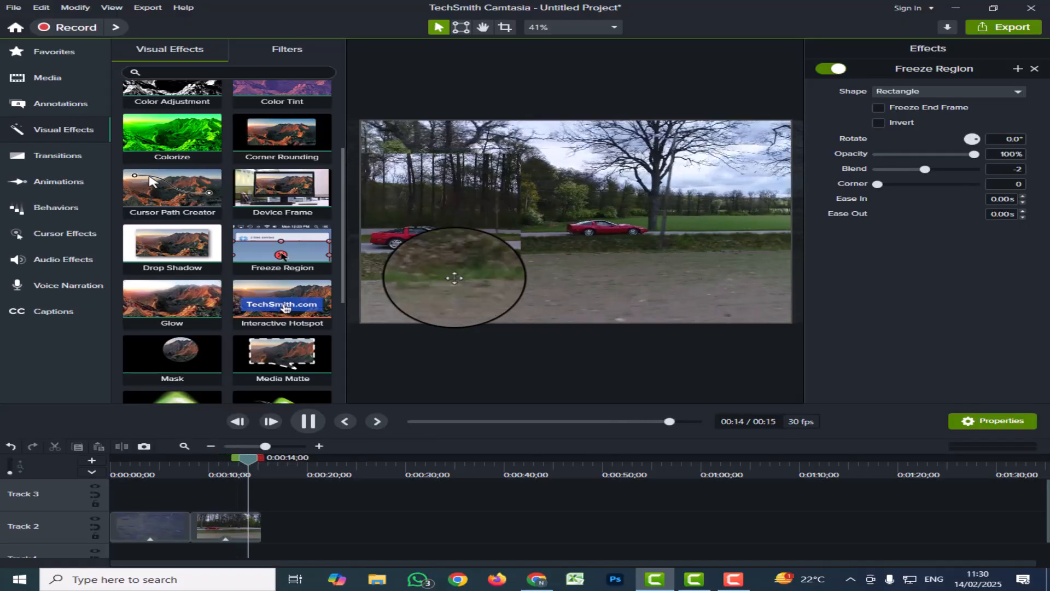
Return to the beginning of the car clip, invert the Freeze Region effect and preview the result.
left_click_drag(262, 459, 197, 459)
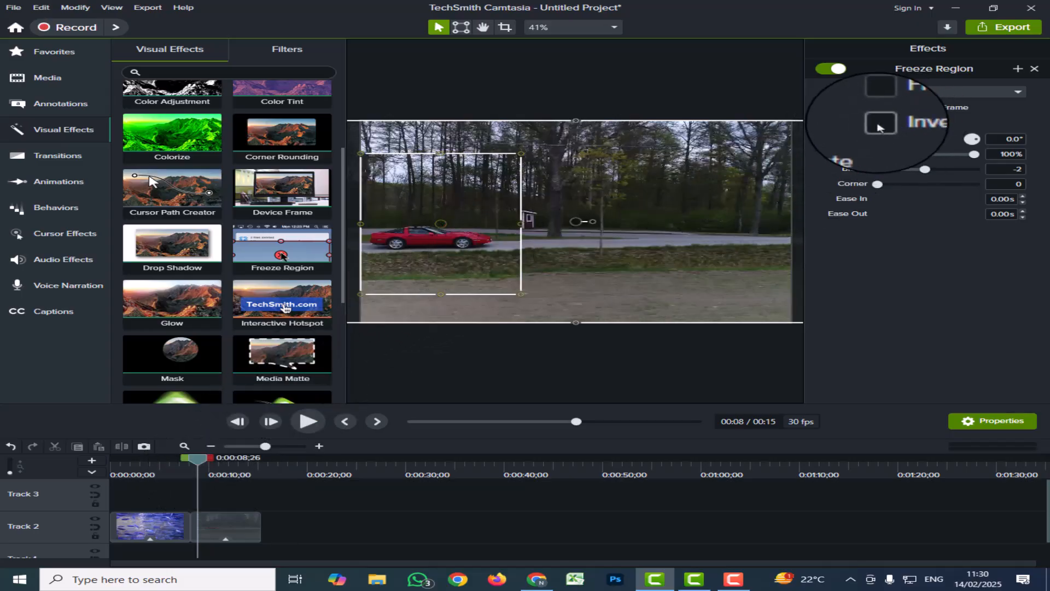
left_click(878, 123)
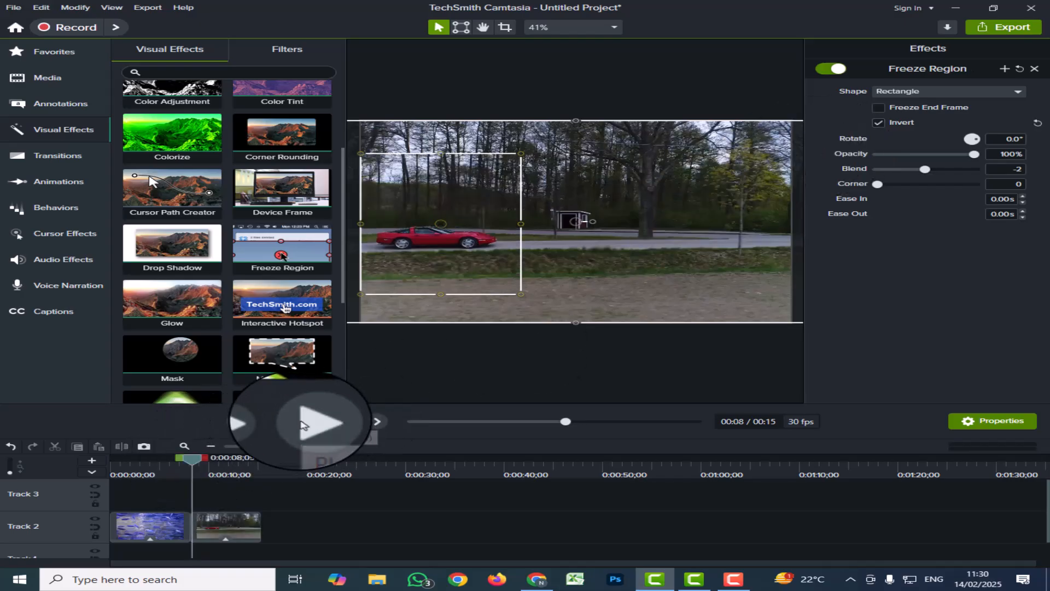
left_click(304, 423)
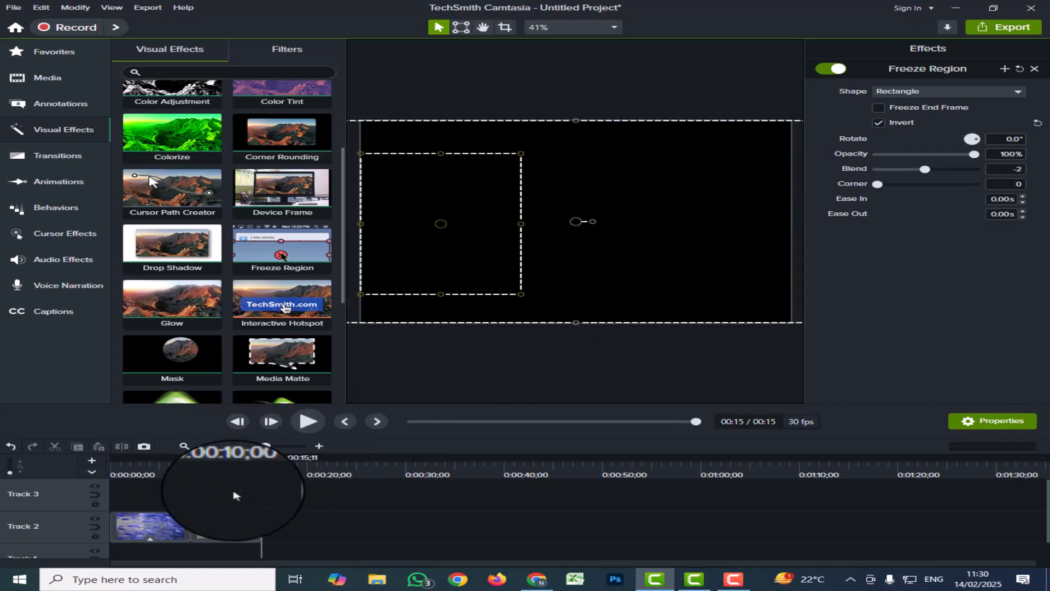
Set the Freeze Region blend to 100, preview the car clip from 0:00:08;11 and return the playhead to about nine seconds.
left_click_drag(257, 464, 192, 462)
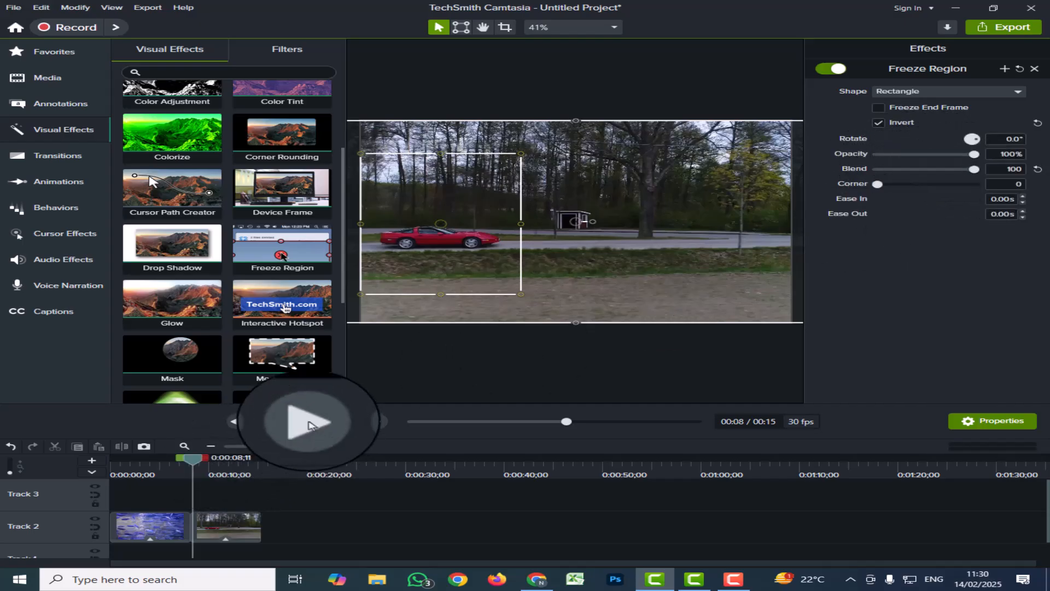
left_click(310, 426)
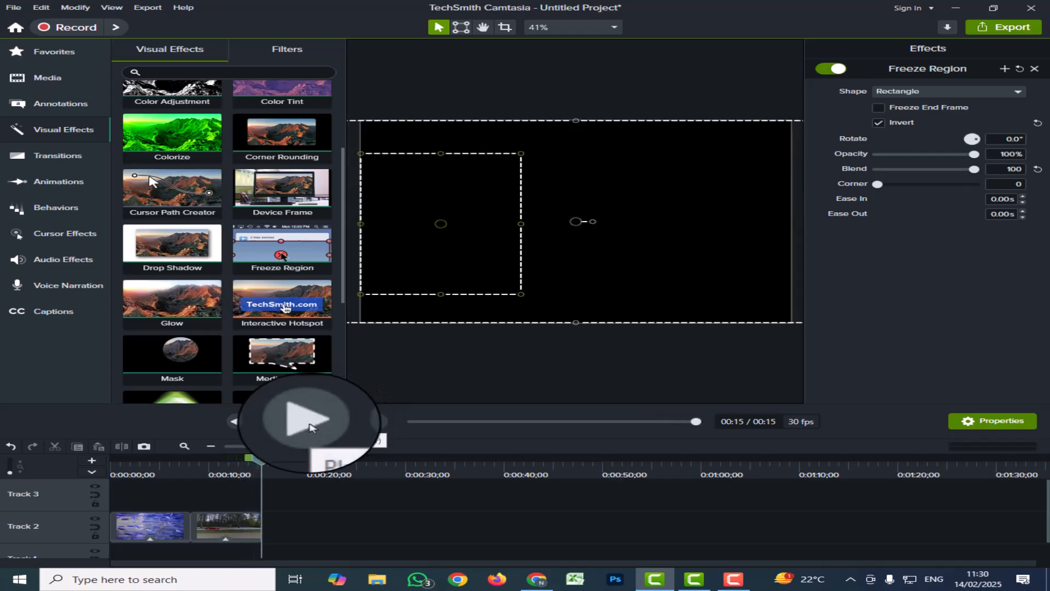
left_click_drag(261, 460, 204, 465)
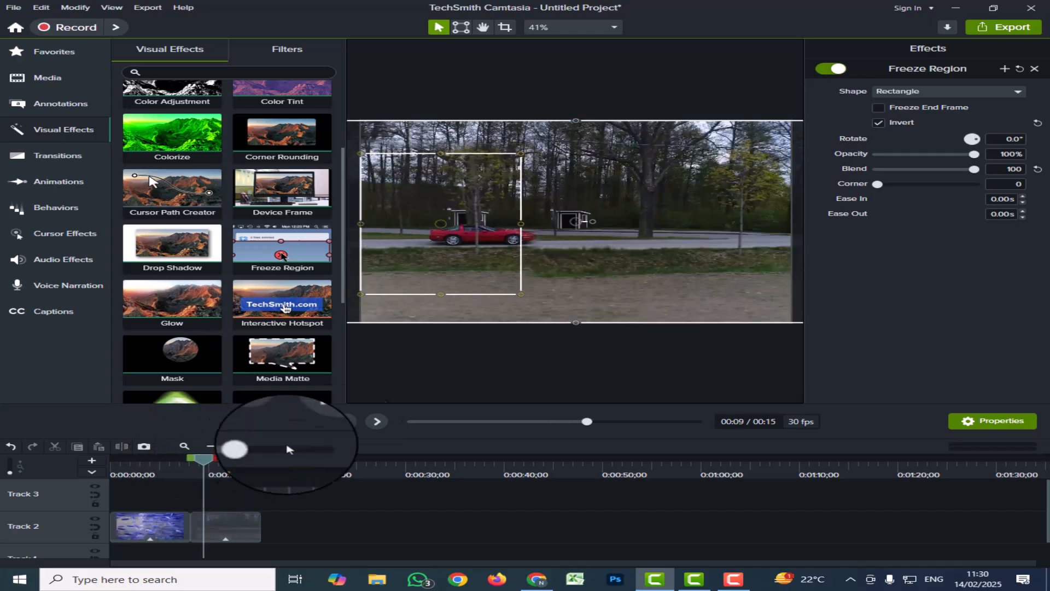
Turn off Invert for the freeze region, preview from 0:00:08;04 and bring the playhead back to about 11 seconds.
left_click(880, 123)
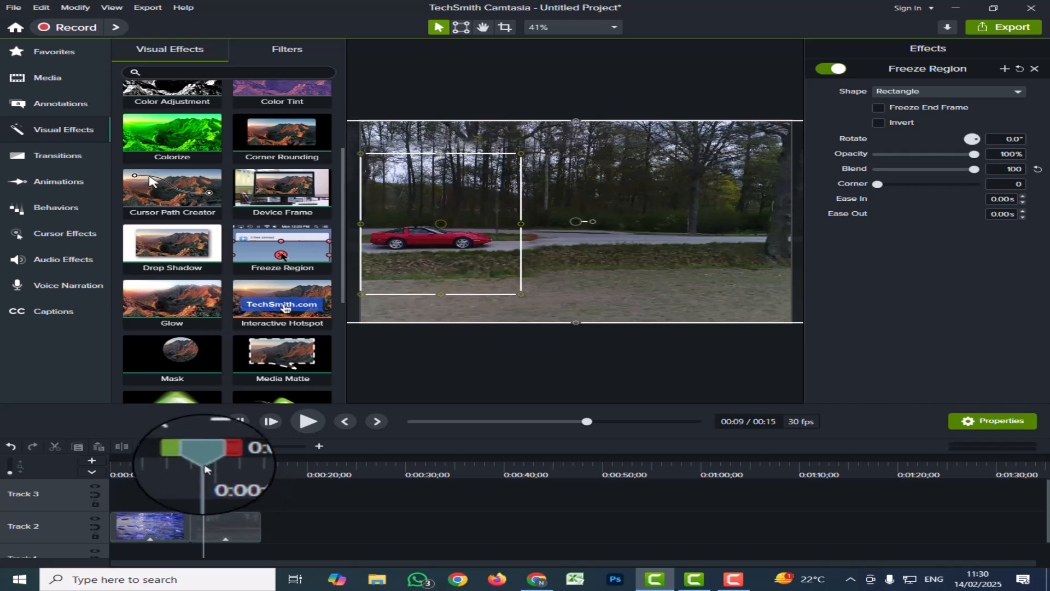
left_click(340, 421)
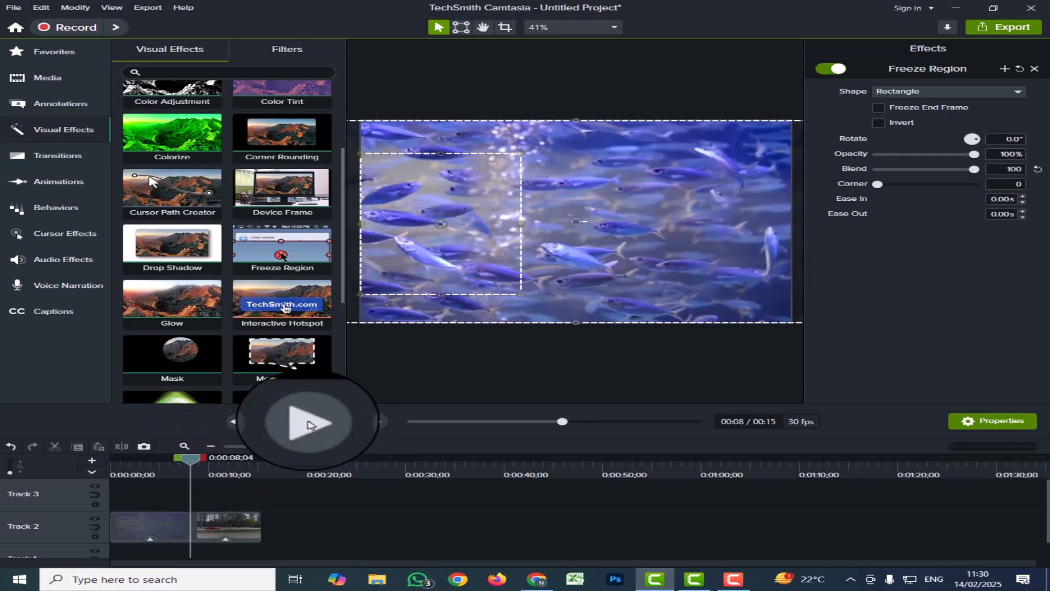
left_click(310, 423)
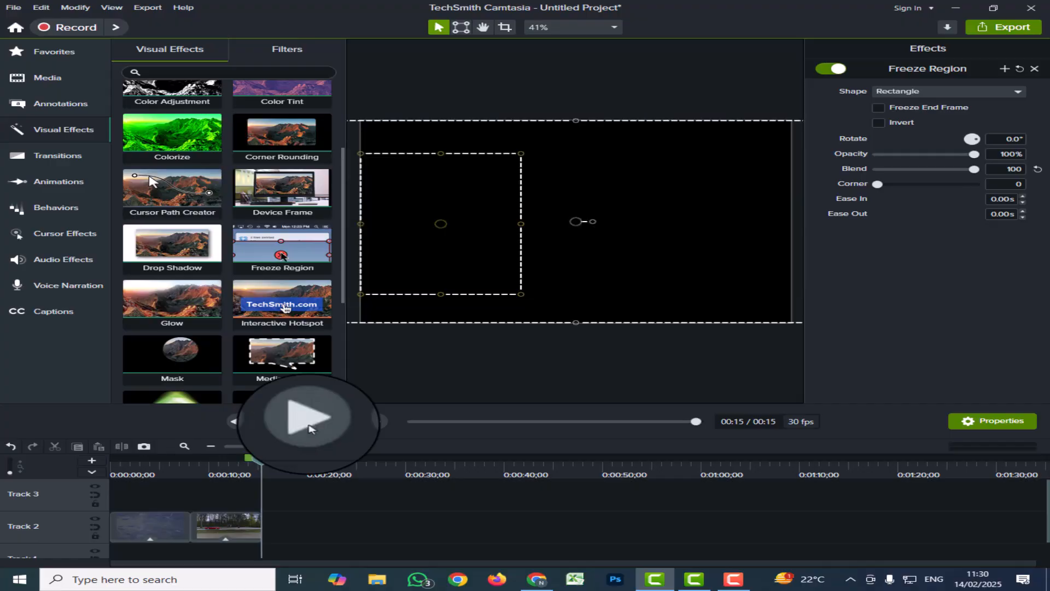
left_click_drag(253, 464, 236, 473)
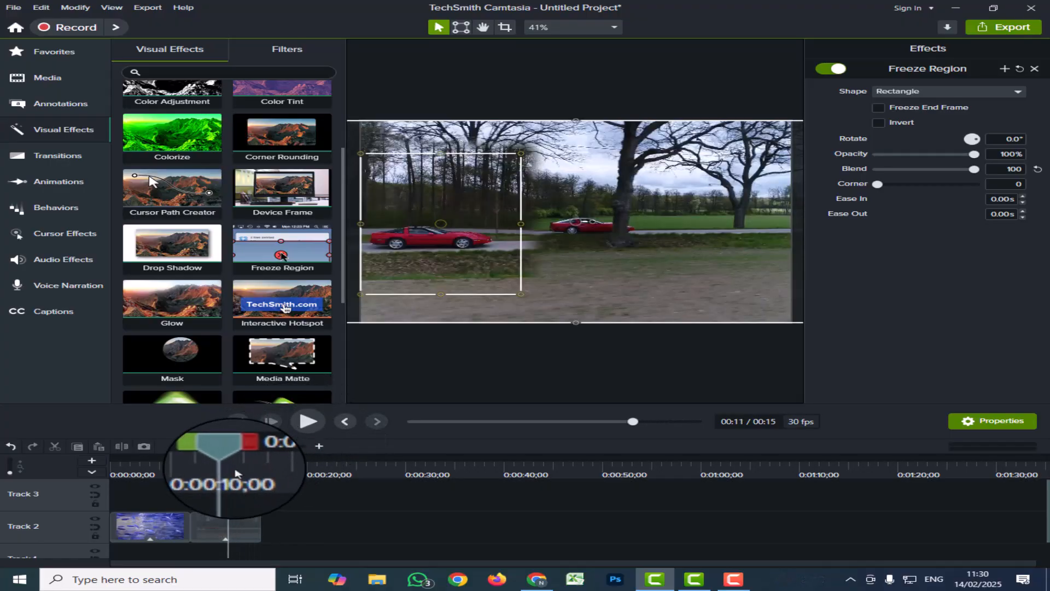